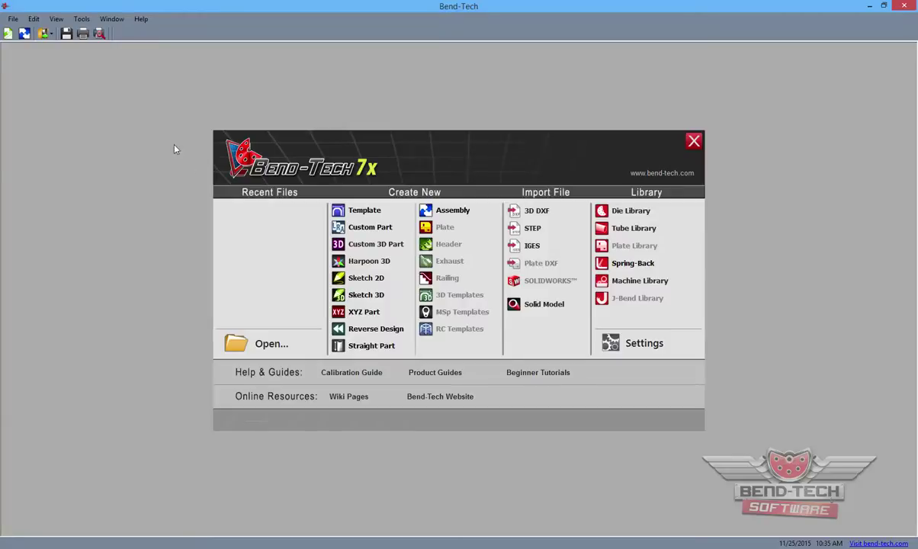
Step: Create a new maximized straight coping part that uses 1.75 DOM tube material
left_click(13, 19)
mouse_move(25, 33)
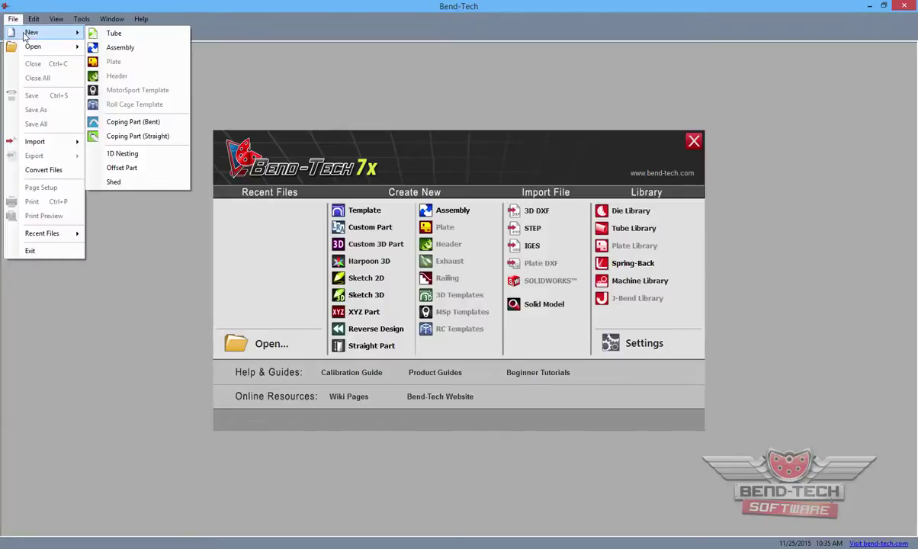
left_click(126, 137)
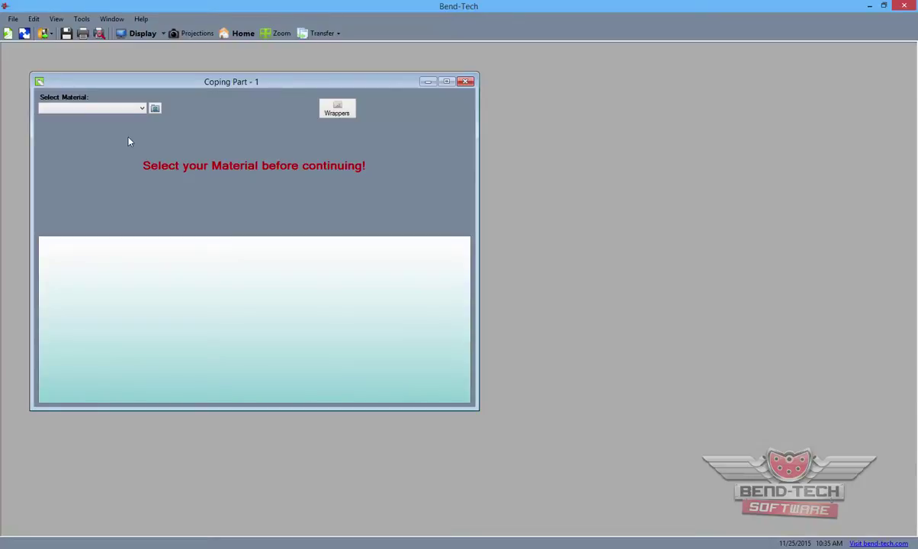
left_click(446, 81)
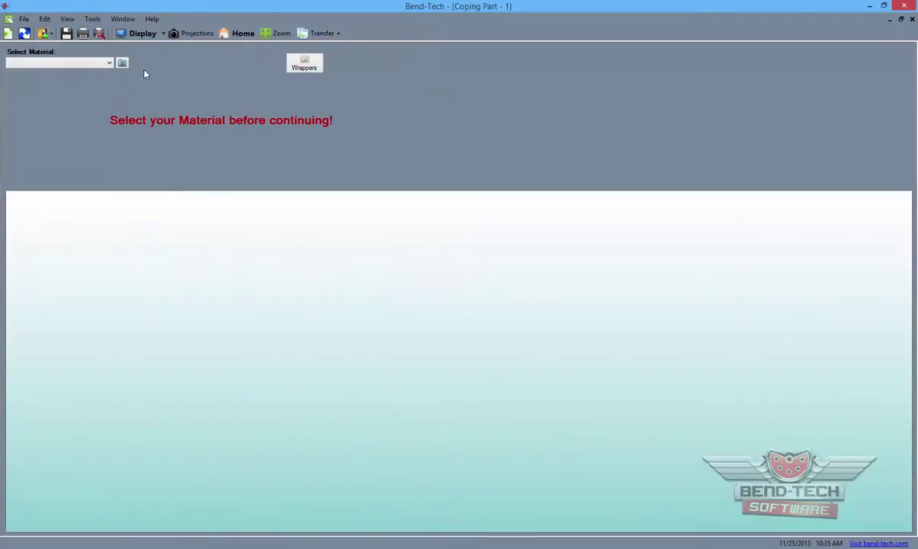
left_click(109, 64)
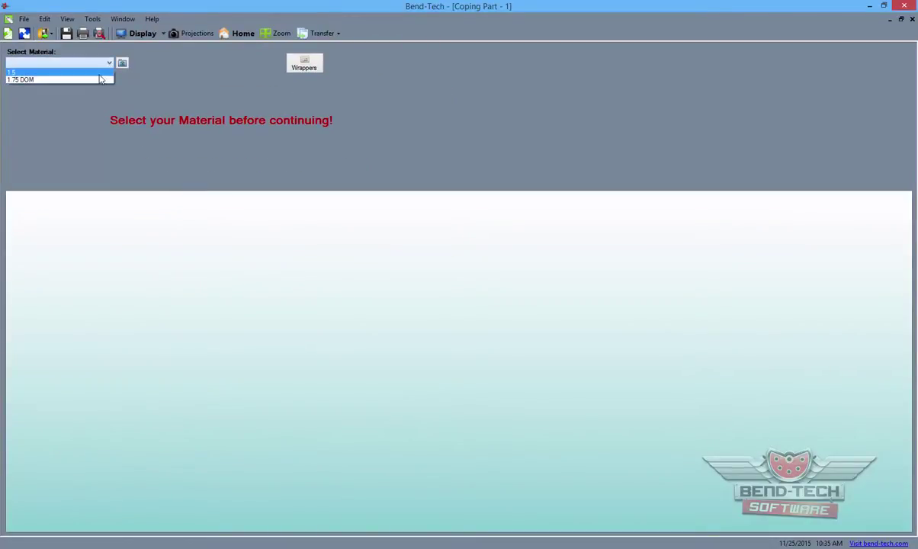
left_click(97, 80)
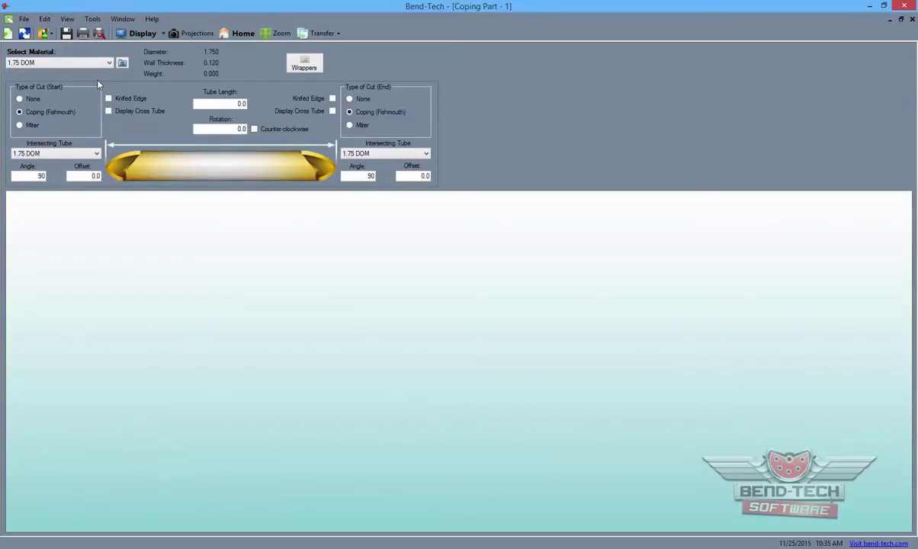
Step: Set the tube length to 12 and display the cross tubes at both start and finish ends
left_click(240, 104)
type("12")
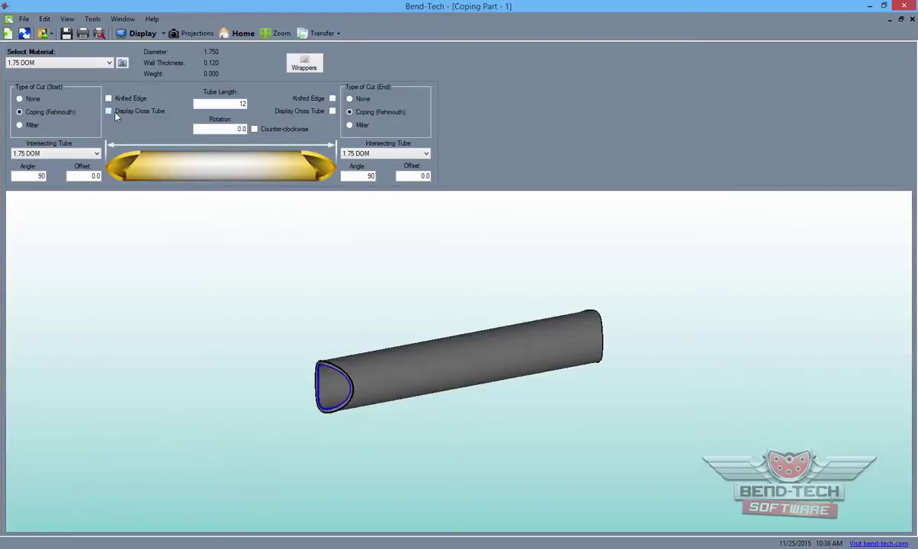
left_click(109, 112)
left_click(332, 111)
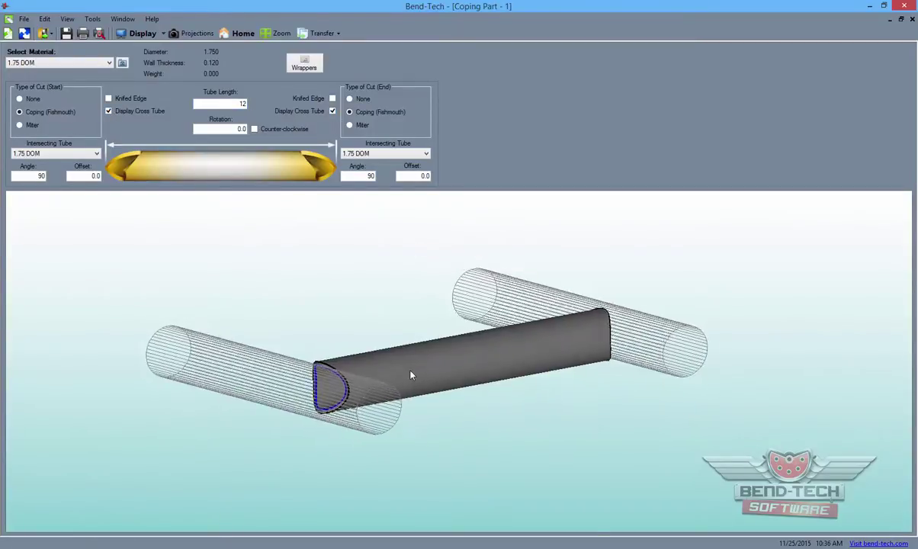
left_click_drag(412, 375, 296, 345)
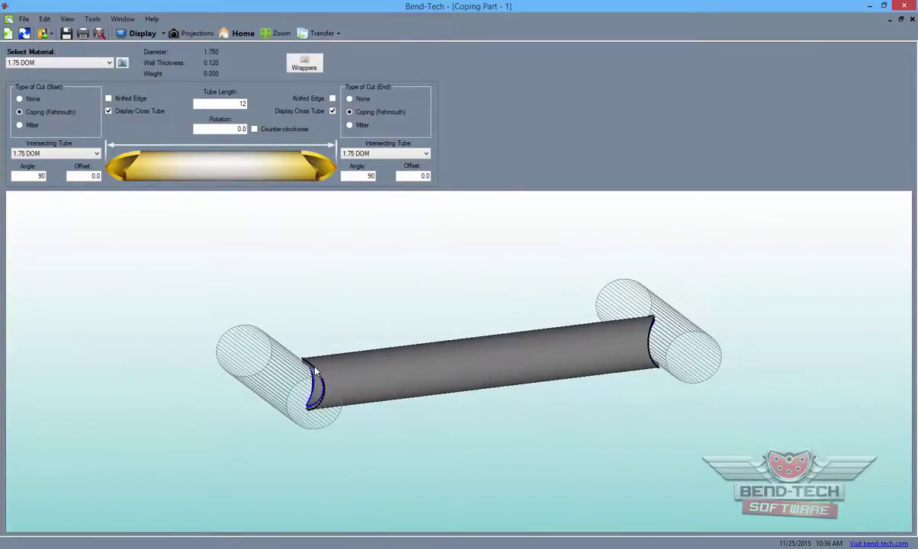
Step: Switch both cut types to Miter with 45° angles, and set Rotation to 90
left_click(24, 125)
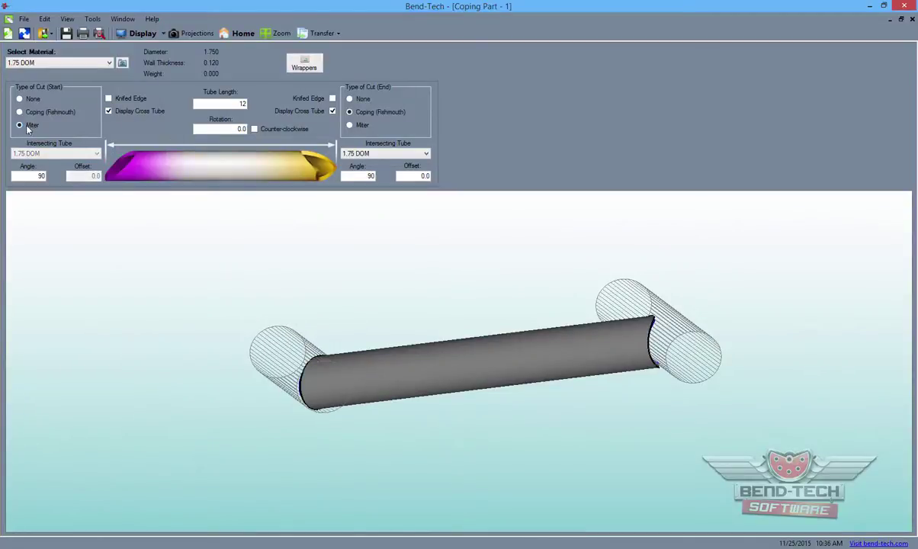
left_click(350, 125)
left_click_drag(475, 259, 403, 460)
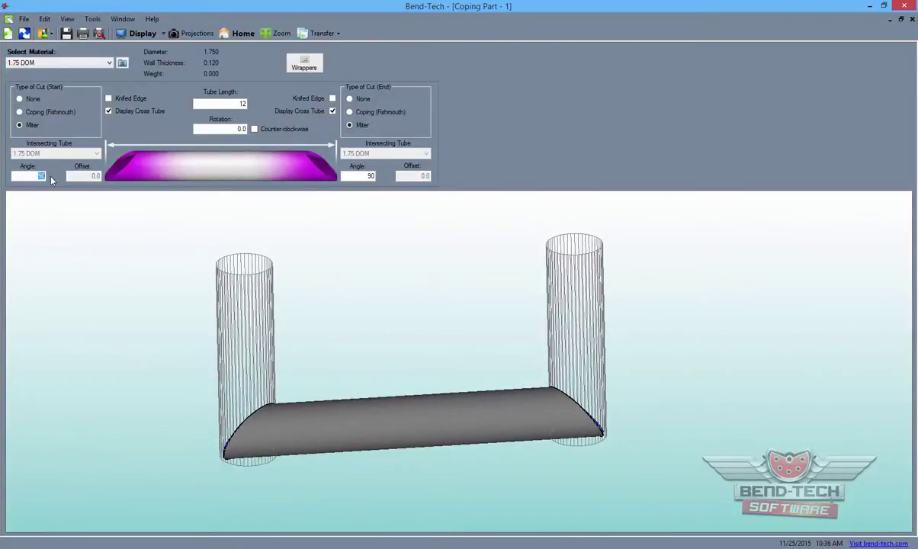
type("4545")
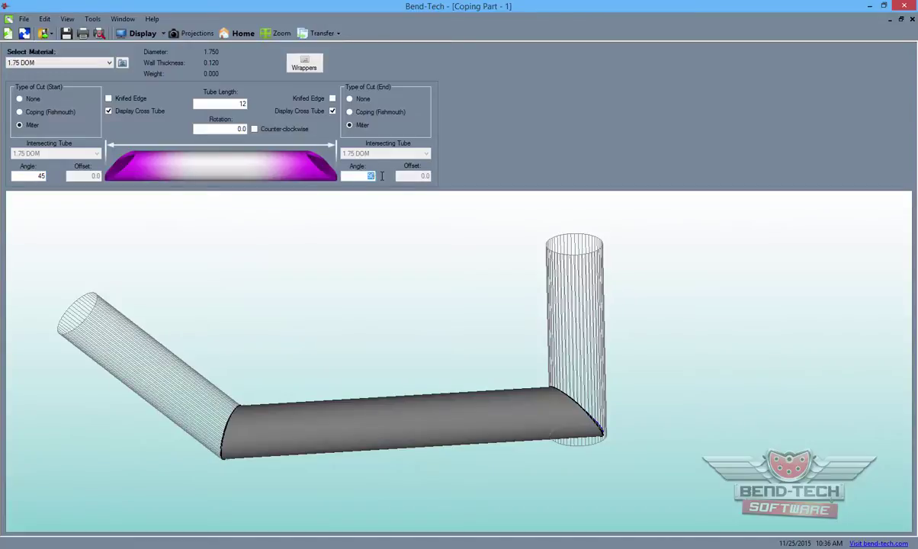
left_click_drag(371, 388, 351, 366)
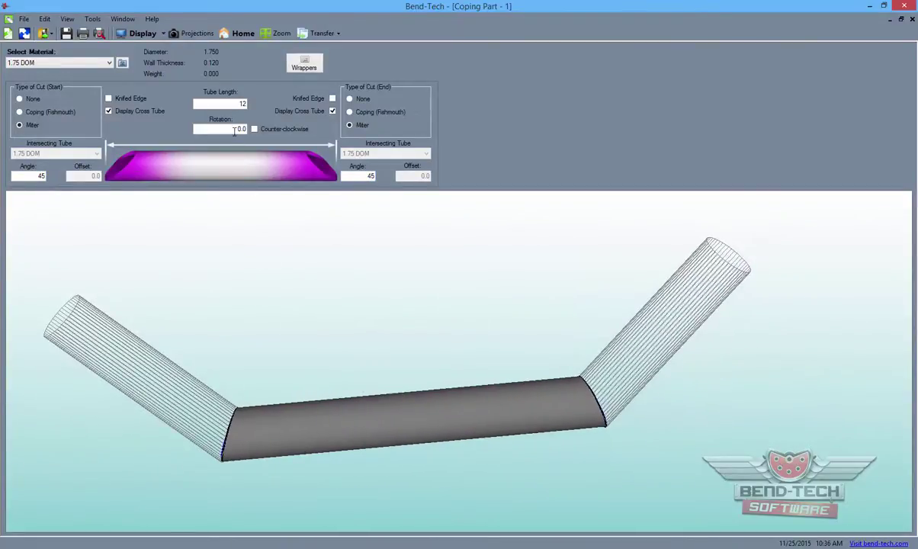
double_click(232, 129)
type("90")
left_click_drag(276, 341, 341, 343)
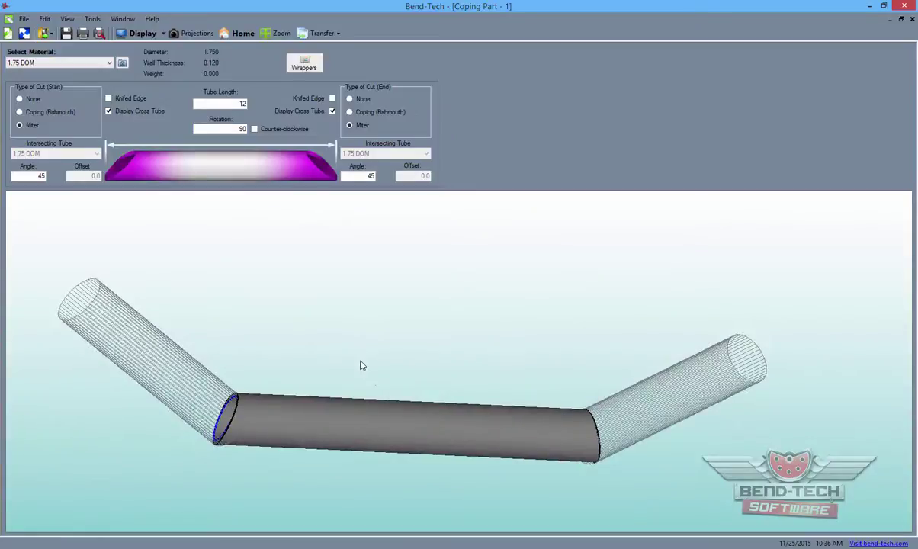
left_click(305, 63)
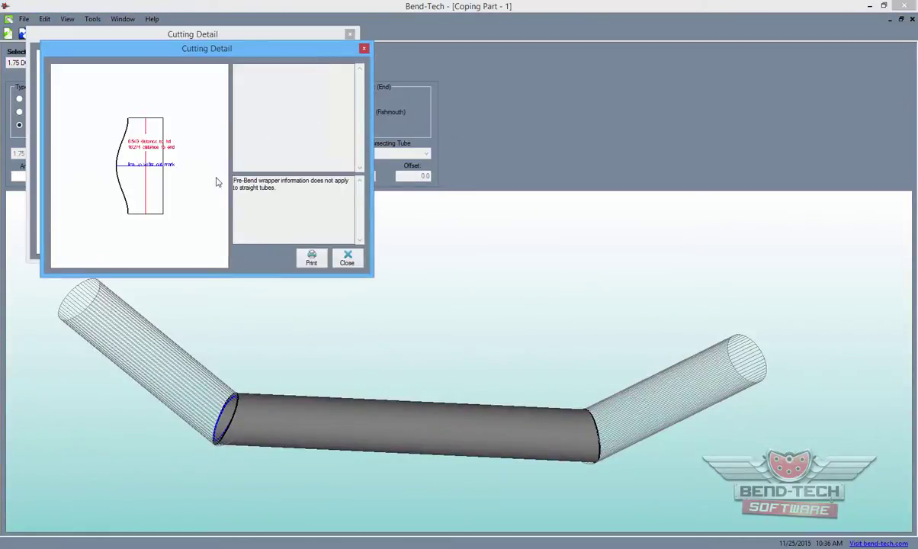
scroll(216, 181, "up", 2)
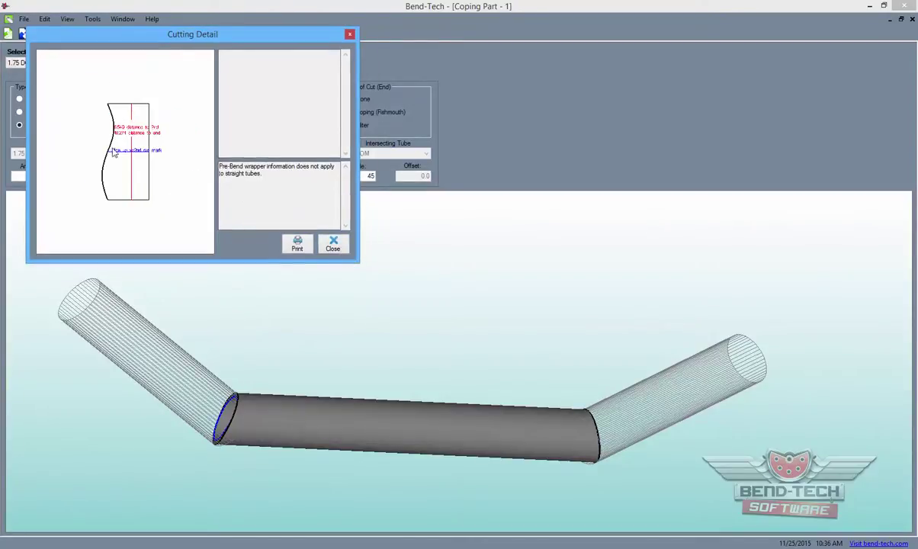
scroll(115, 153, "up", 3)
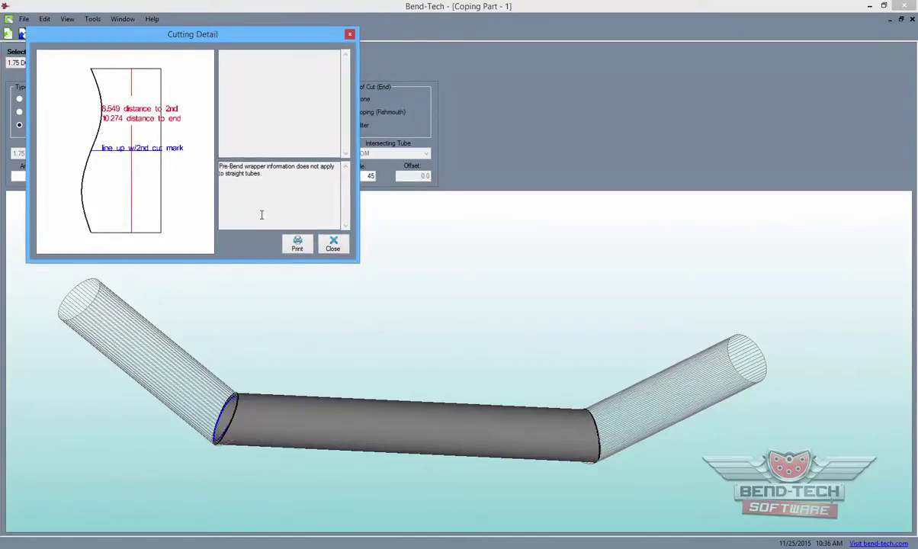
left_click(330, 244)
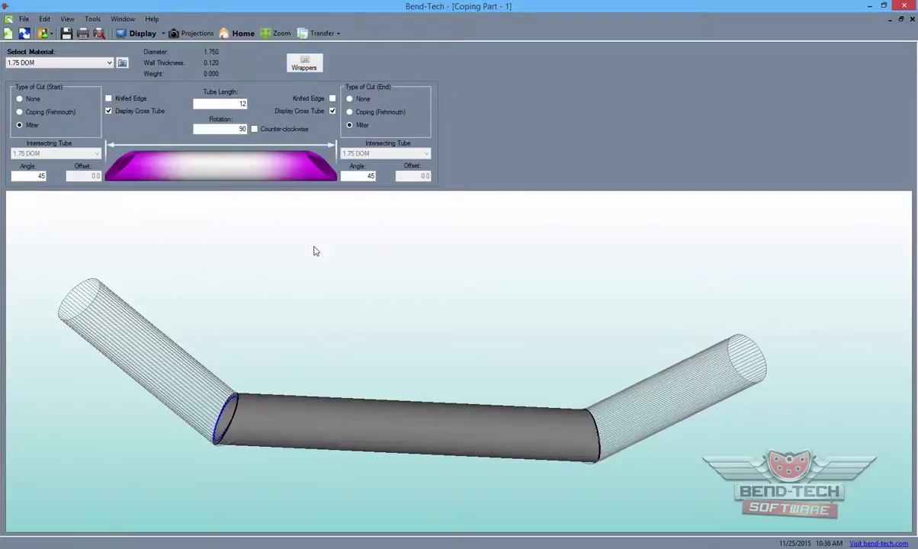
Step: Transfer the mitered tube to a new Industrial Part and view its flat cut pattern
left_click(320, 33)
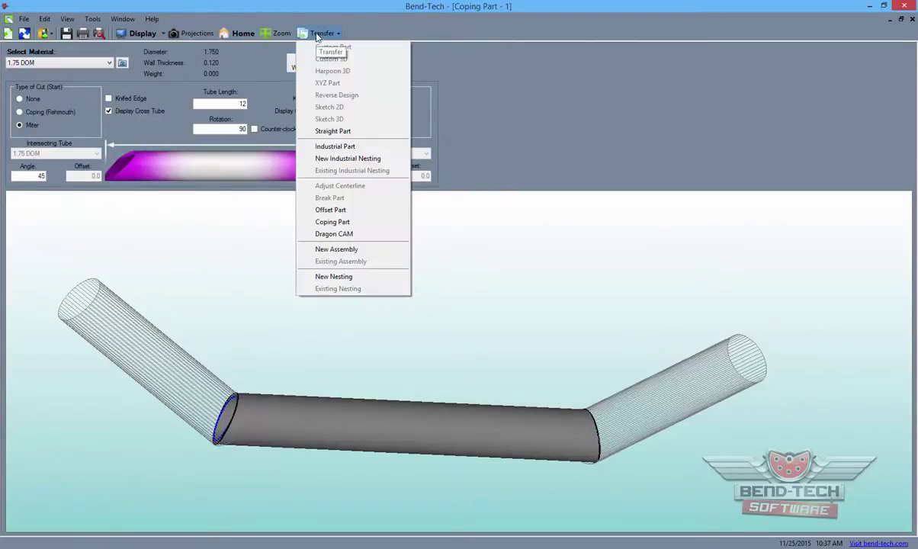
left_click(331, 148)
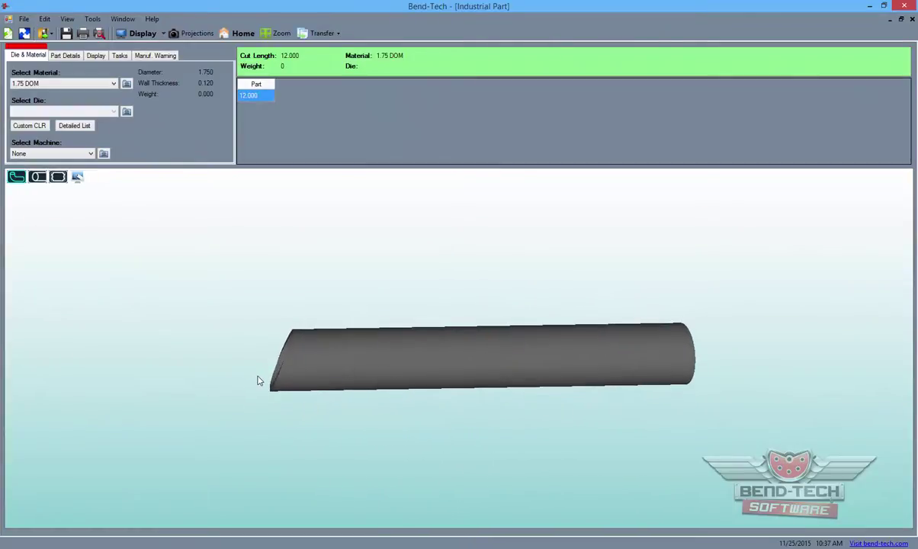
left_click(57, 178)
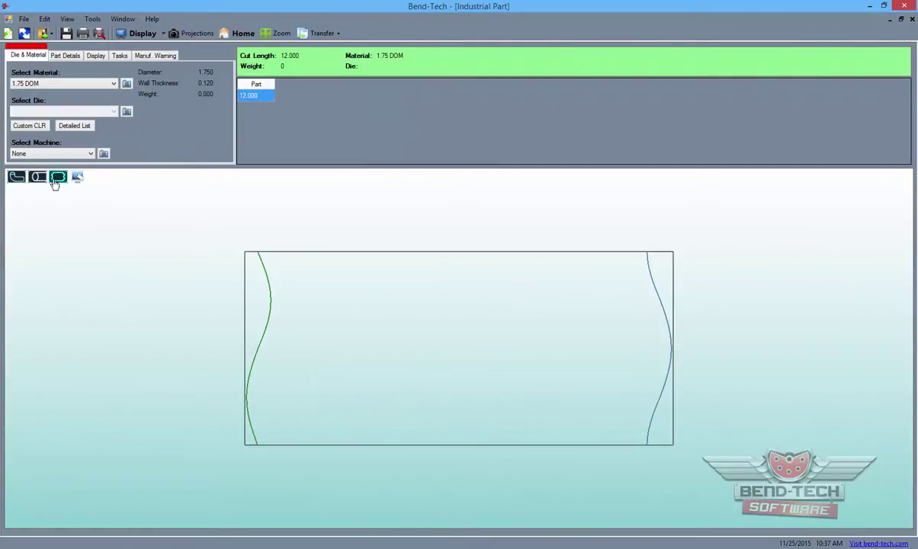
Step: Transfer the part to a new Industrial Nesting with a 120 stock length
left_click(322, 33)
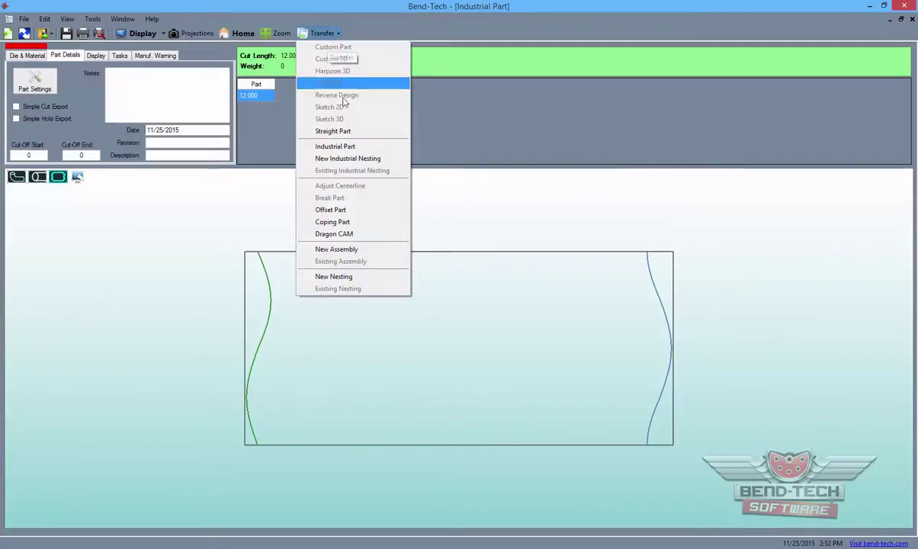
left_click(349, 158)
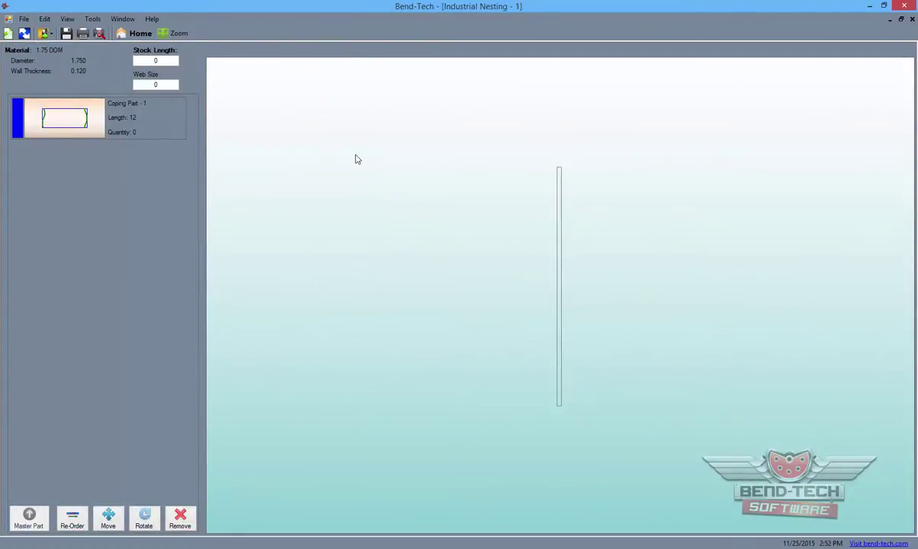
left_click(167, 62)
type("120")
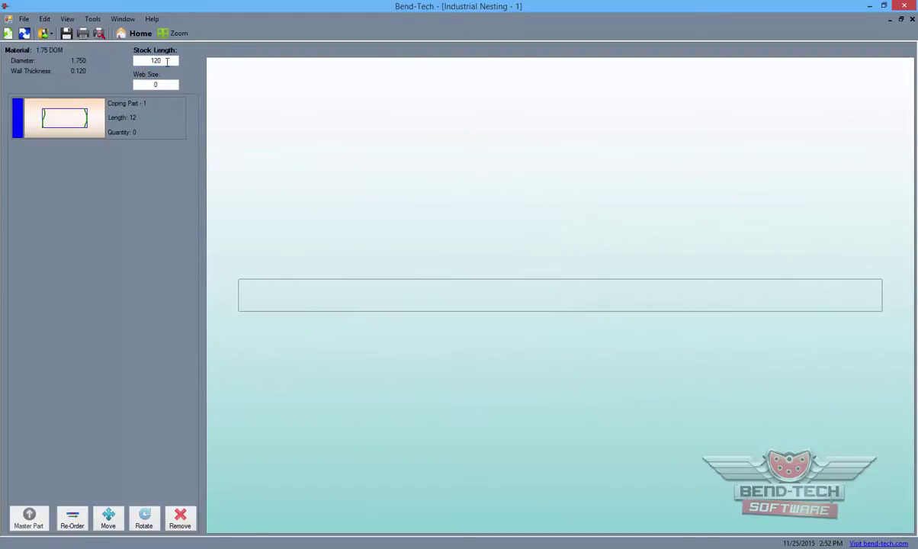
Step: Nest two Coping Part - 1 pieces on the stock, then minimize the nesting window
left_click(90, 126)
left_click(90, 126)
left_click(90, 125)
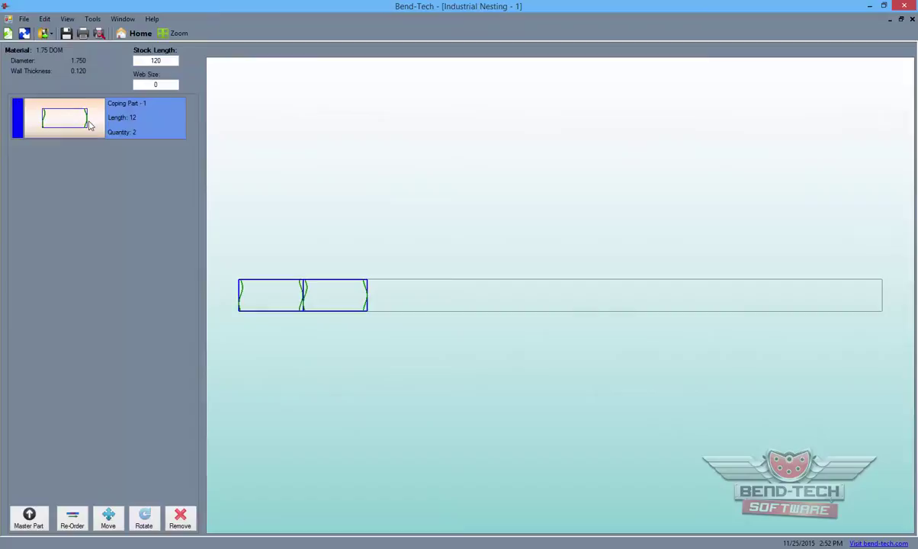
middle_click_drag(286, 326, 492, 299)
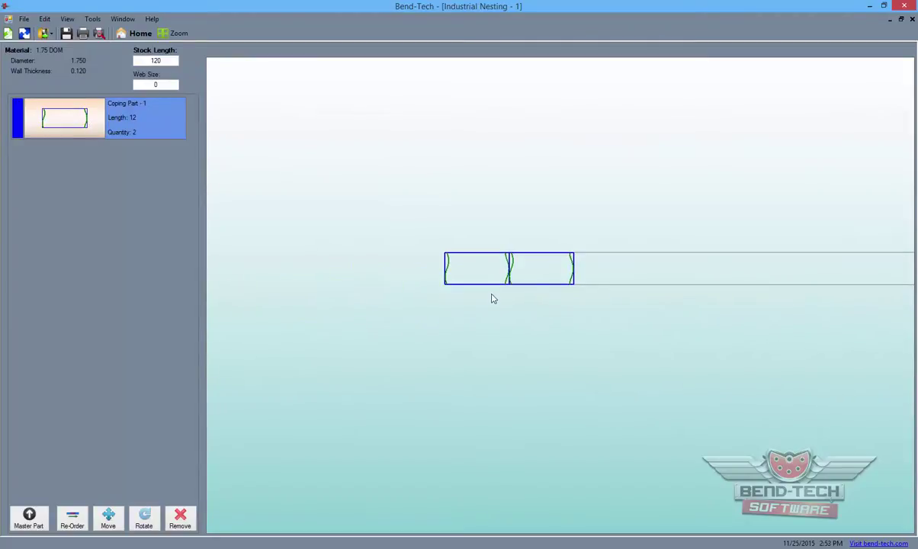
scroll(500, 275, "up", 3)
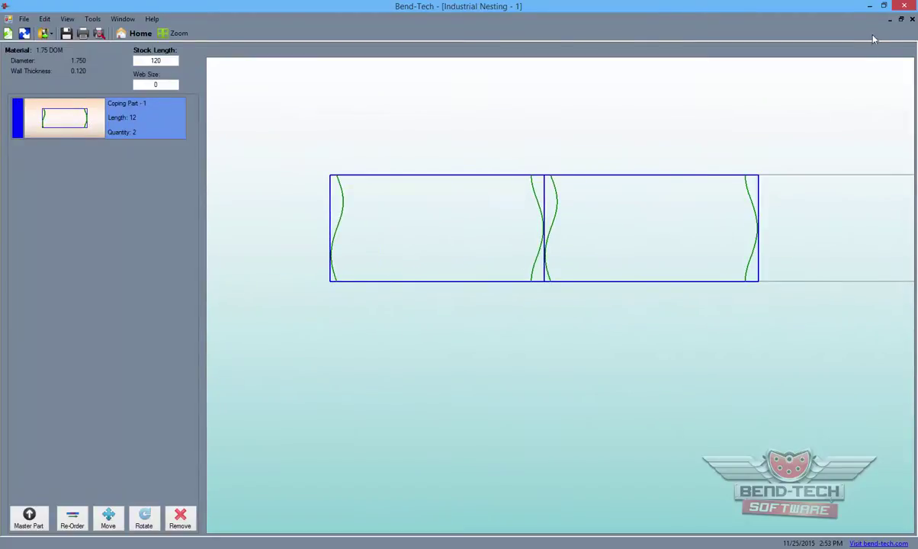
left_click(890, 21)
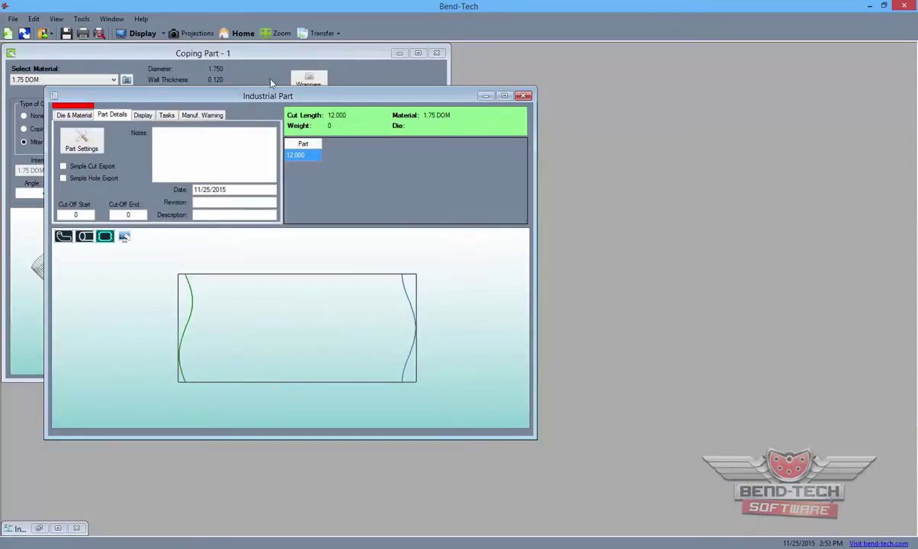
Step: Create a new bent coping part and maximize its window
left_click(13, 18)
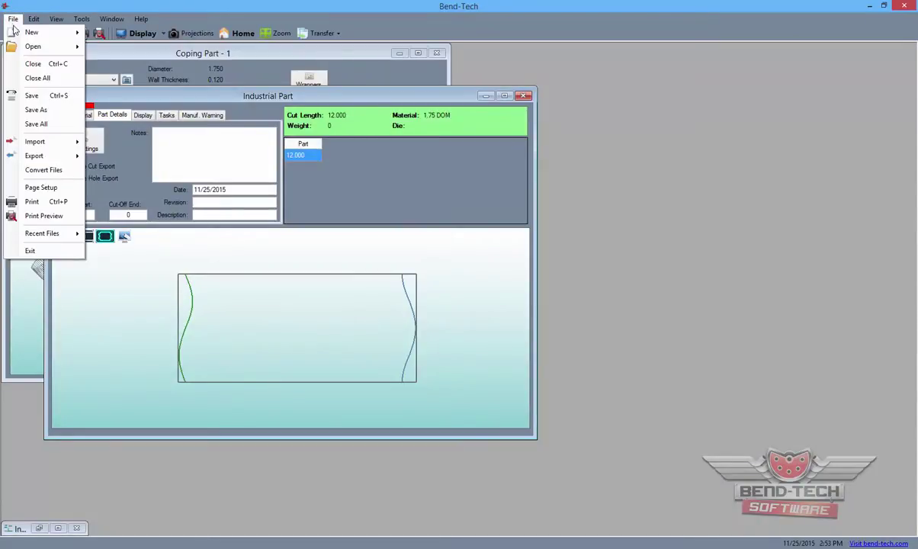
mouse_move(64, 33)
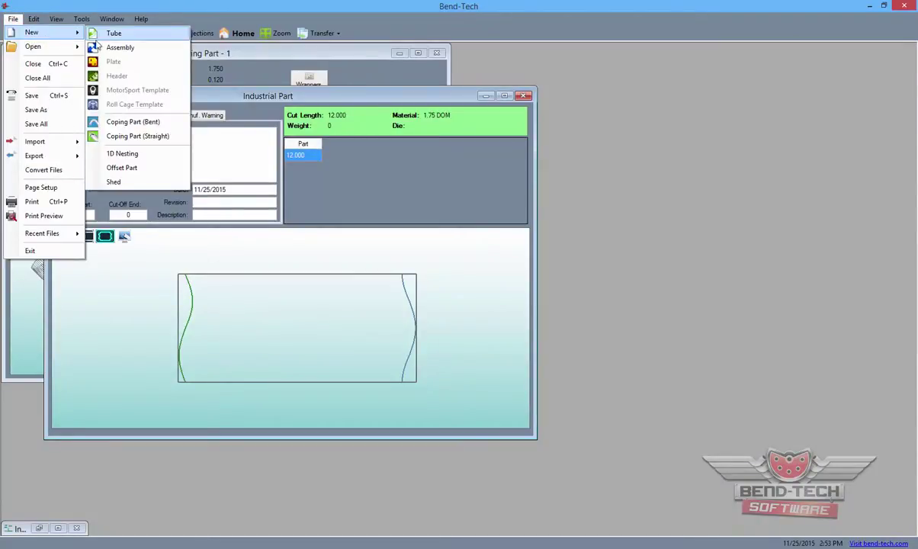
left_click(145, 124)
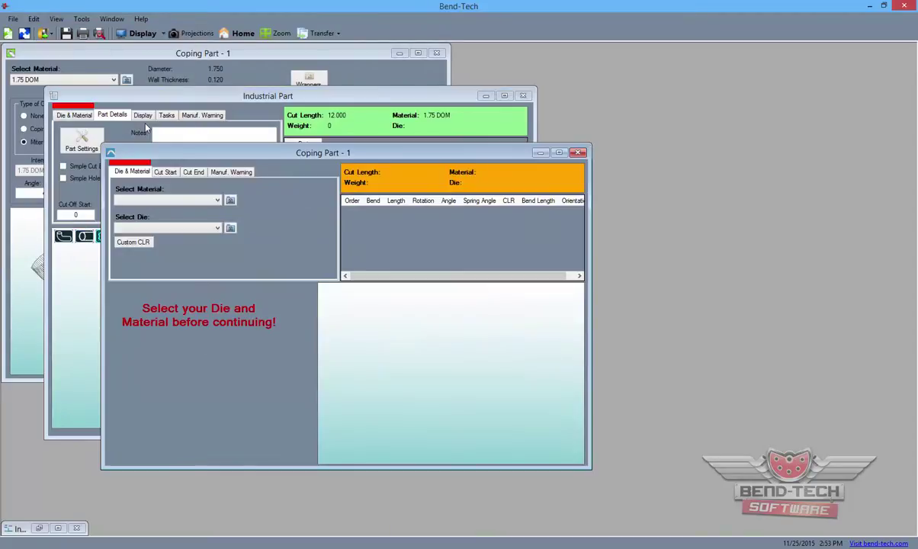
double_click(551, 156)
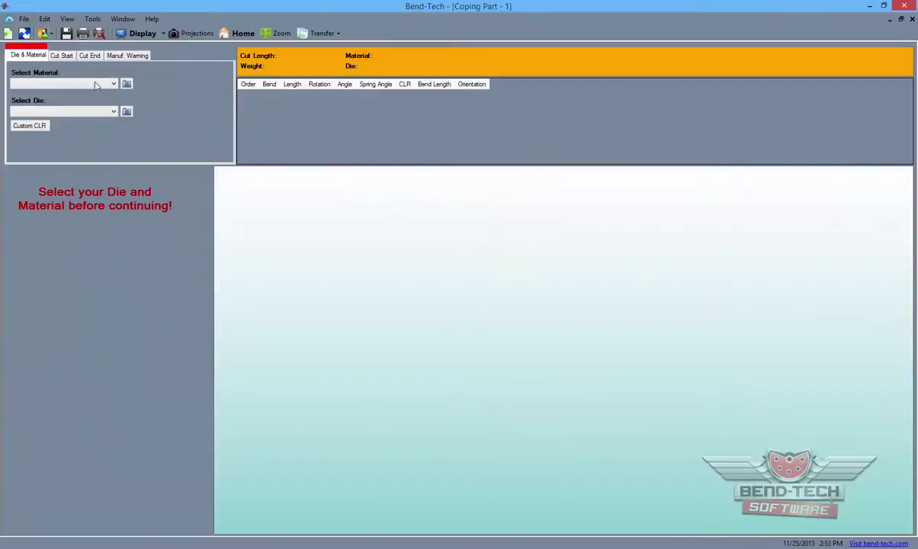
Step: Choose 1.75 DOM as the material and the 4.0 bending die
left_click(71, 84)
left_click(77, 101)
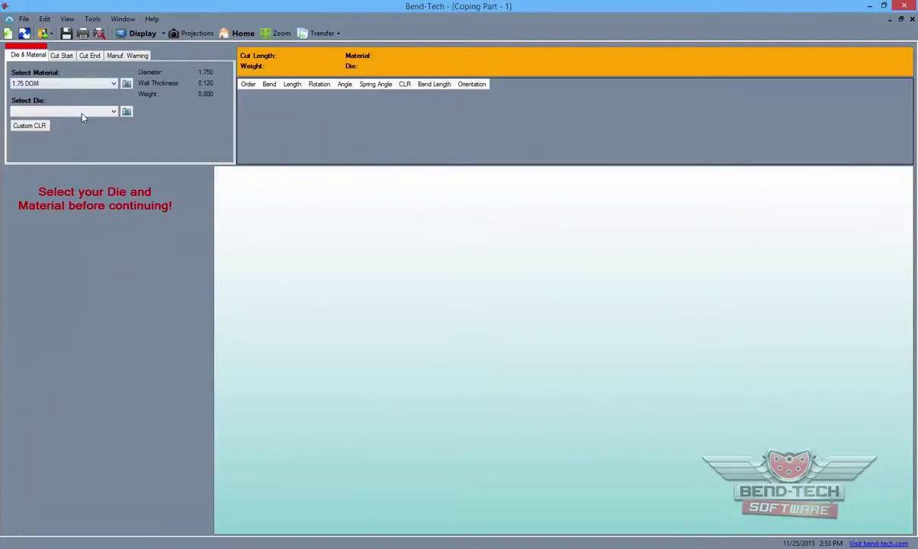
left_click(79, 111)
left_click(84, 136)
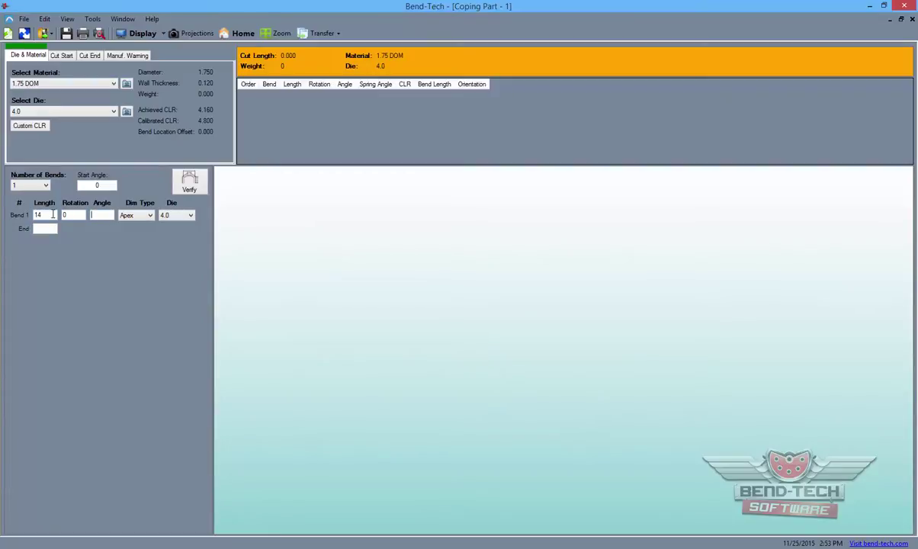
Step: Give Bend 1 a 45° angle and a 14 end length, for a 27.684 cut length
type("45")
type("14")
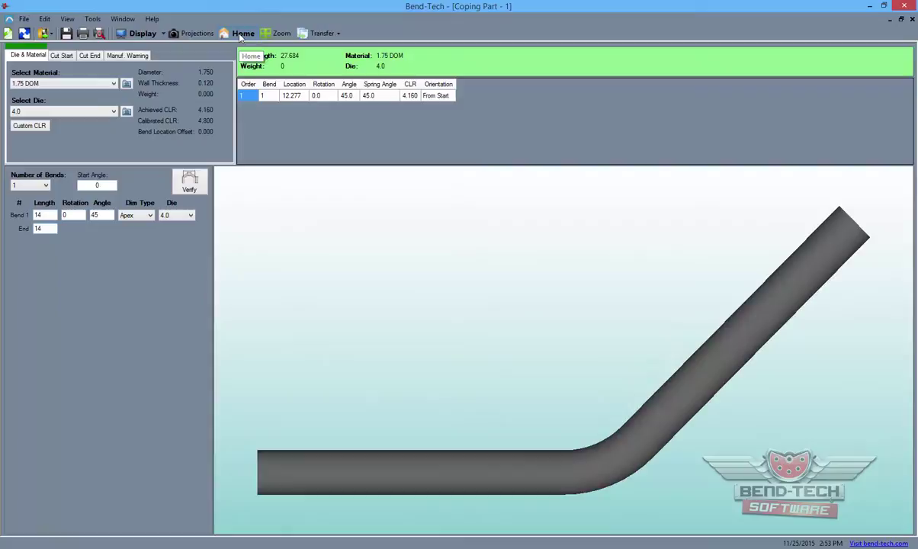
Step: Set the Cut Start to Coping (Fishmouth) and display its cross tube
left_click(61, 56)
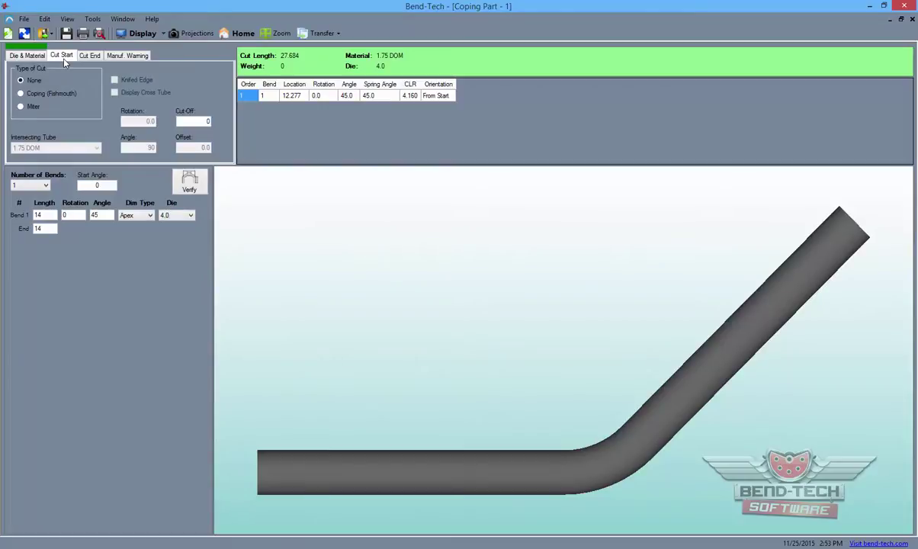
left_click(46, 93)
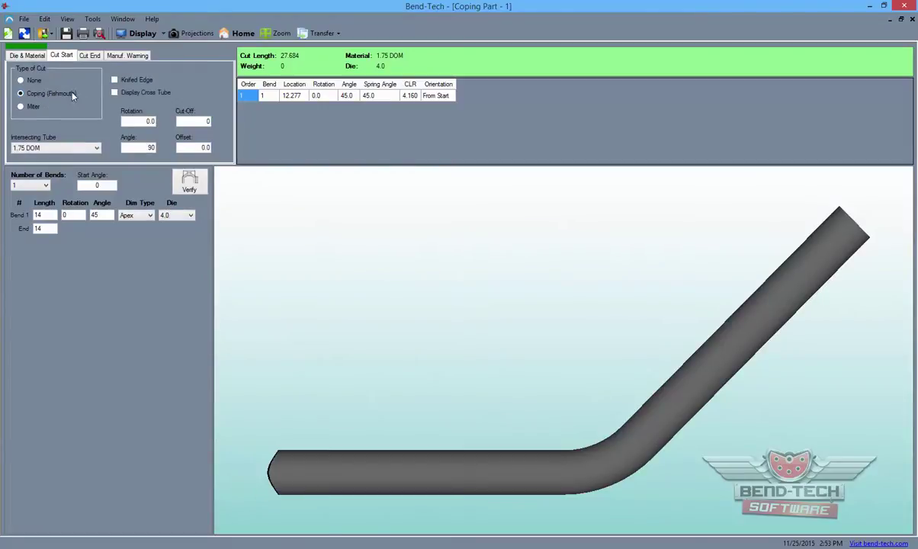
left_click(114, 93)
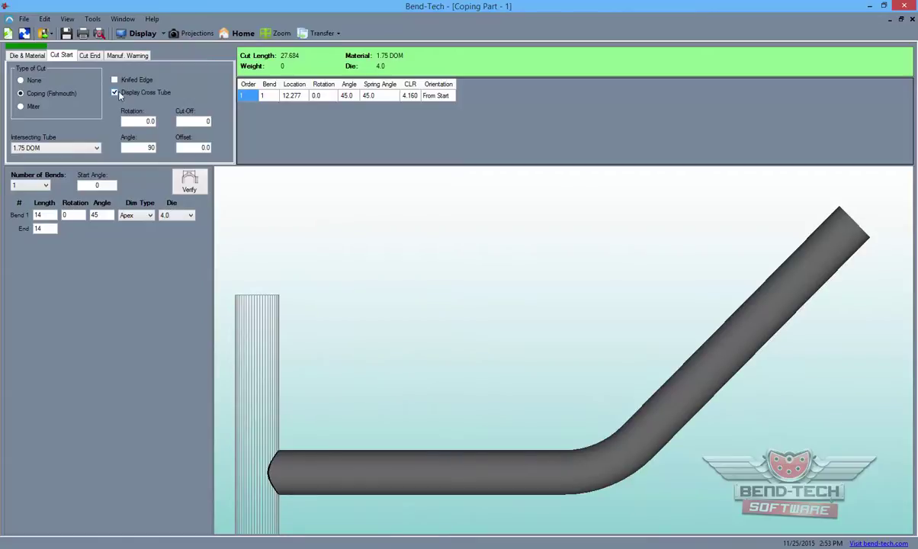
Step: Set the Cut End to Coping (Fishmouth) with cross tube shown, angle 45, rotation 90
left_click(85, 58)
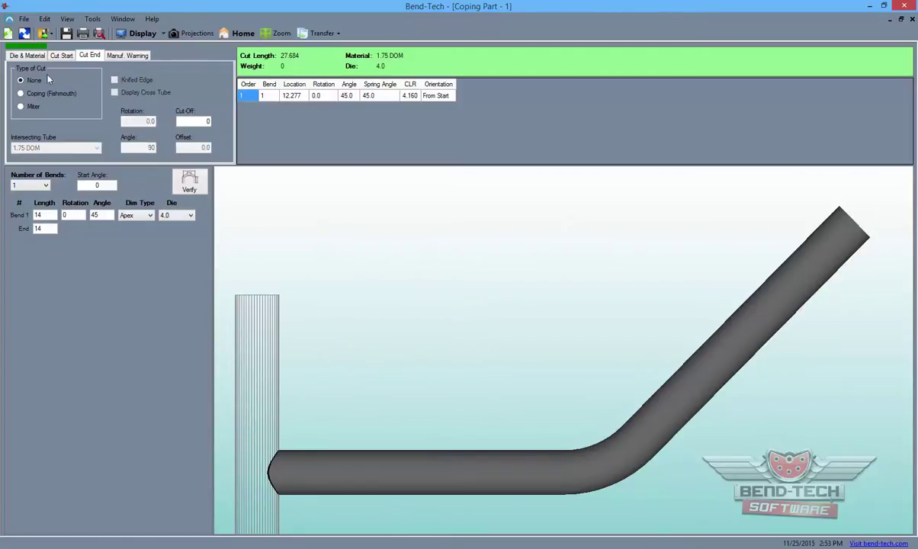
left_click(32, 89)
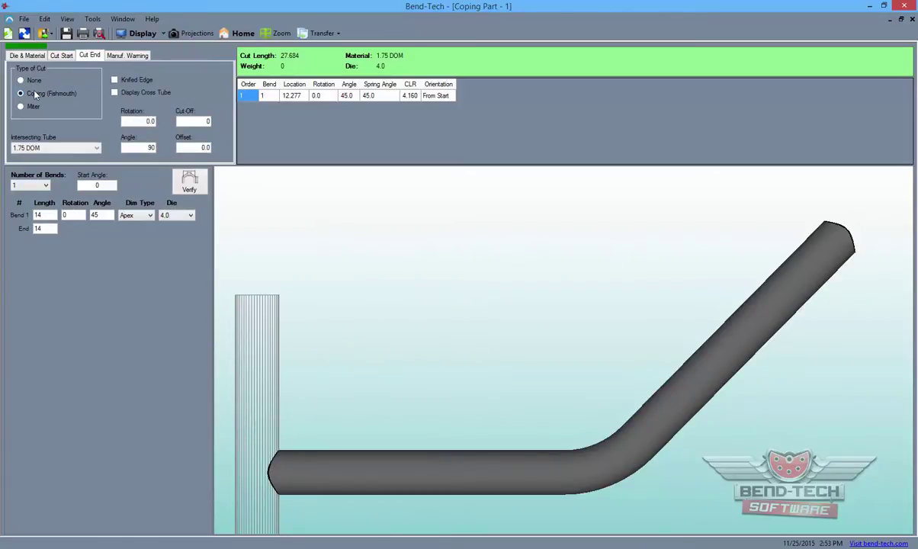
left_click(115, 92)
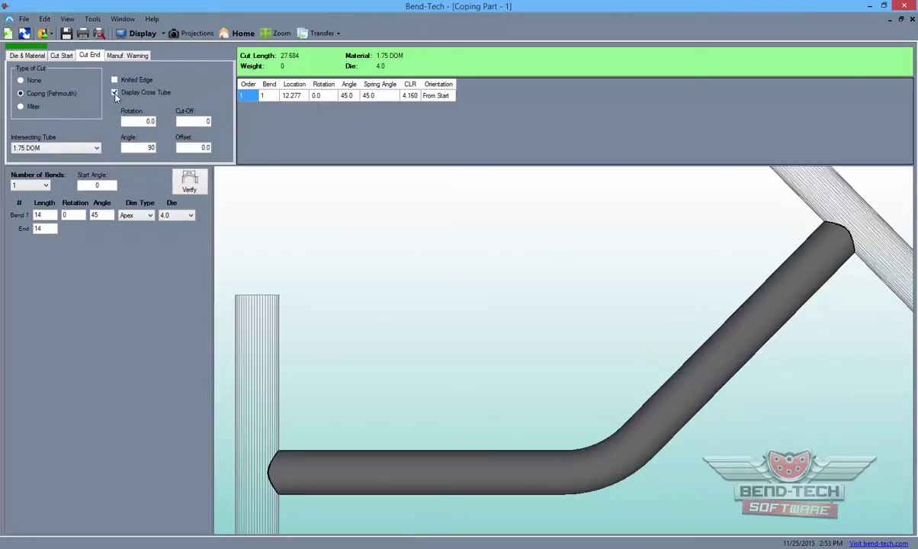
double_click(149, 147)
type("45")
key("Return")
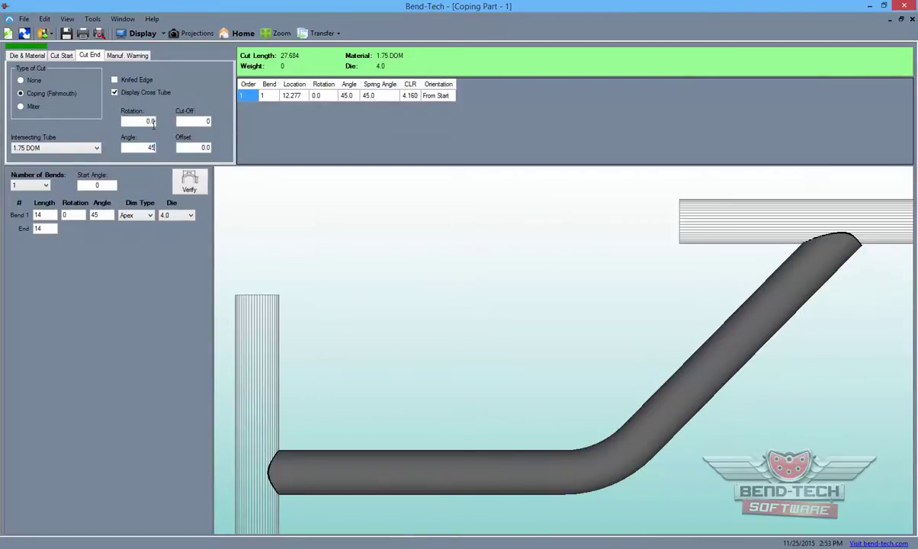
double_click(150, 121)
type("90")
key("Return")
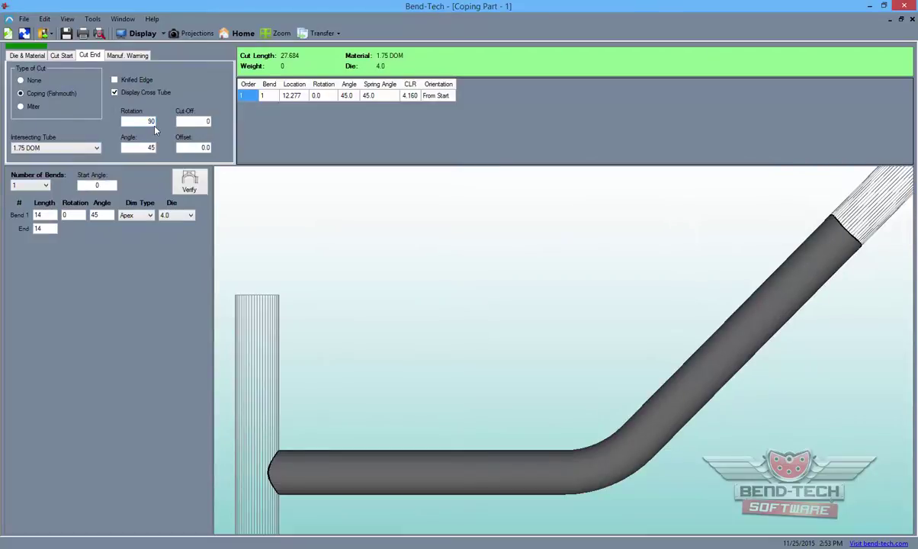
left_click_drag(773, 328, 676, 436)
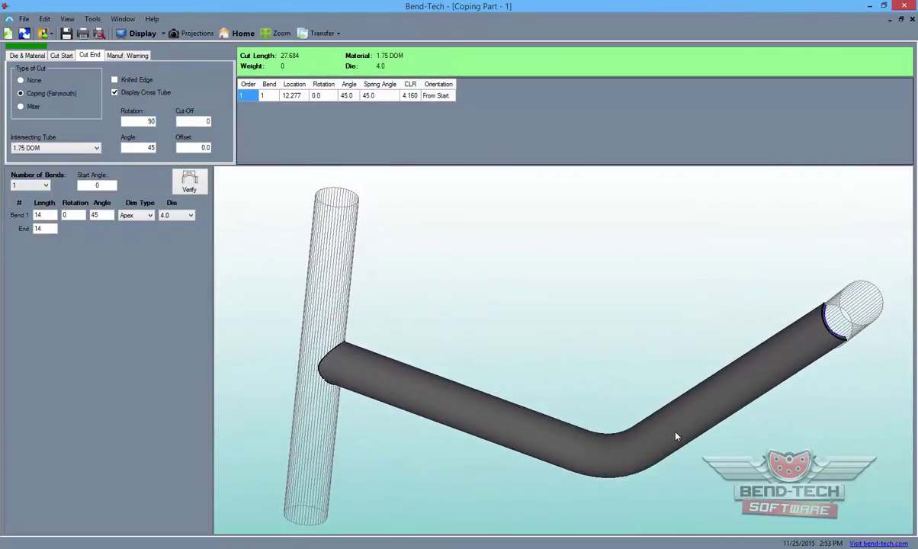
Step: Transfer the bent coped tube into Industrial Nesting - 1
left_click(320, 33)
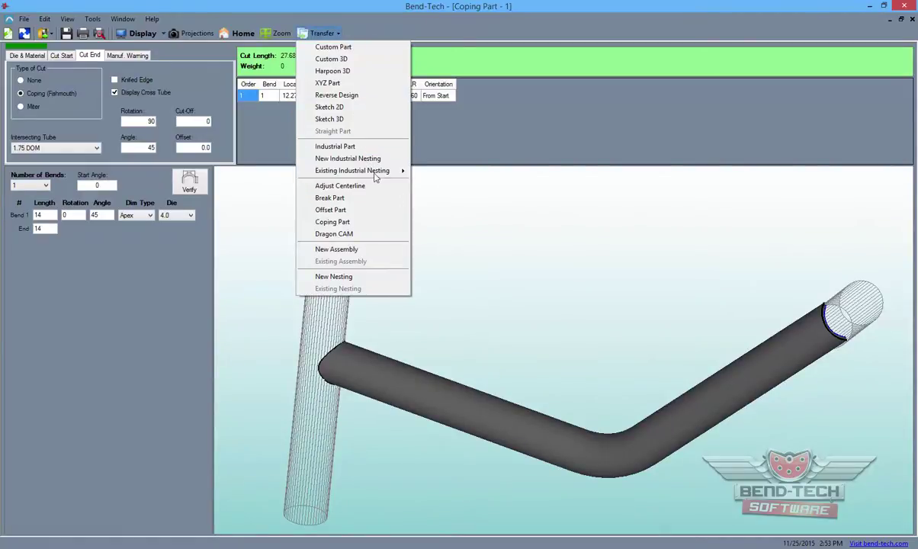
mouse_move(374, 171)
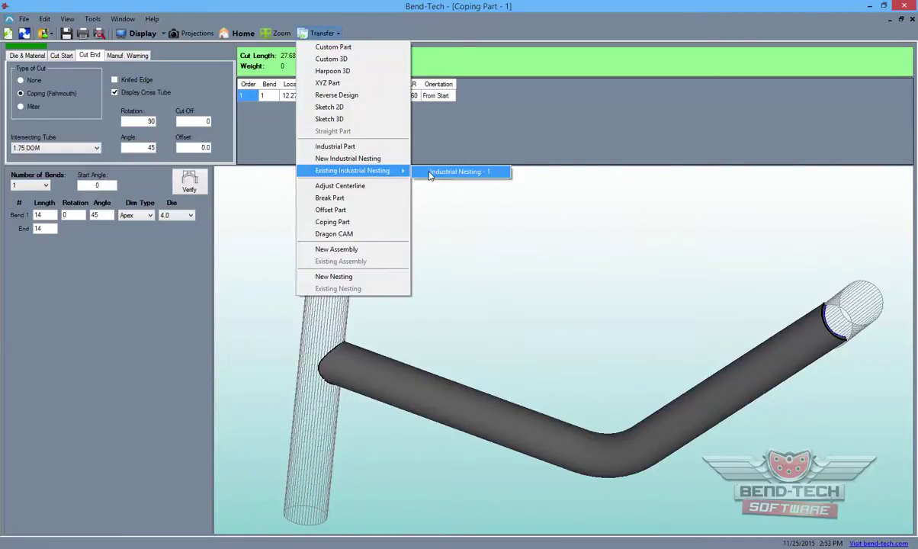
left_click(458, 172)
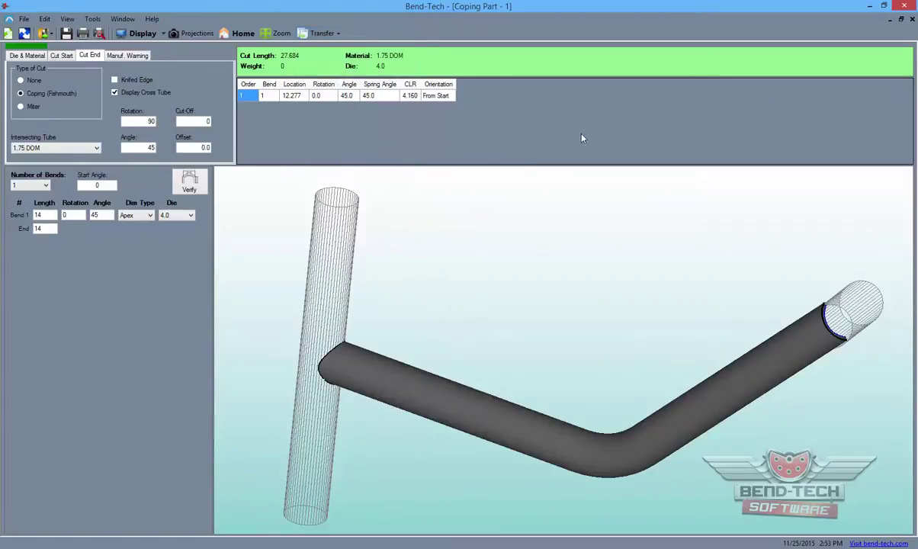
Step: Add two 27-long bent coping parts after the two 12-long parts in Industrial Nesting - 1
left_click(891, 20)
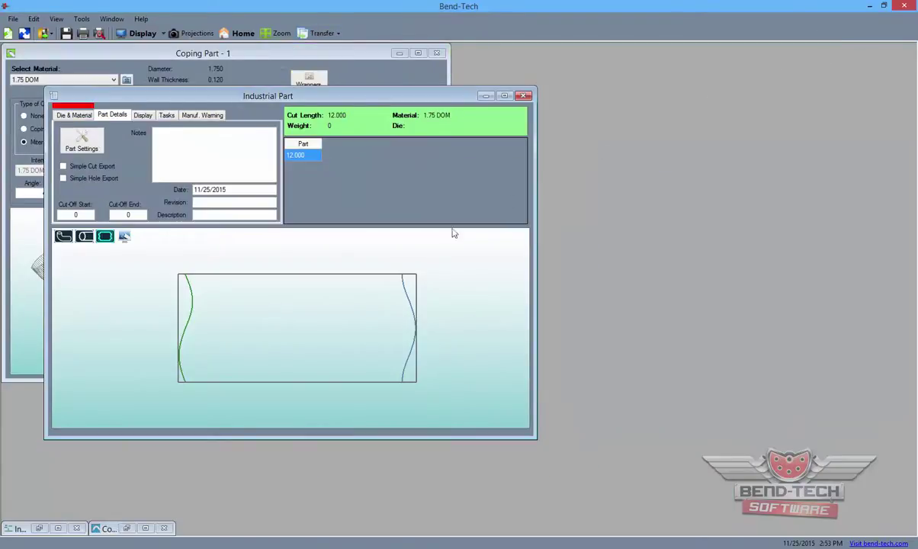
left_click(58, 529)
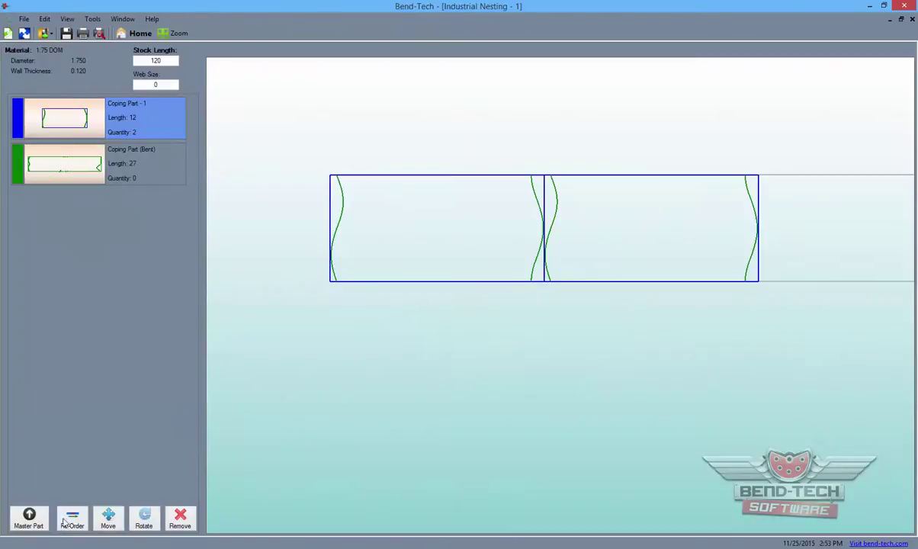
left_click(94, 171)
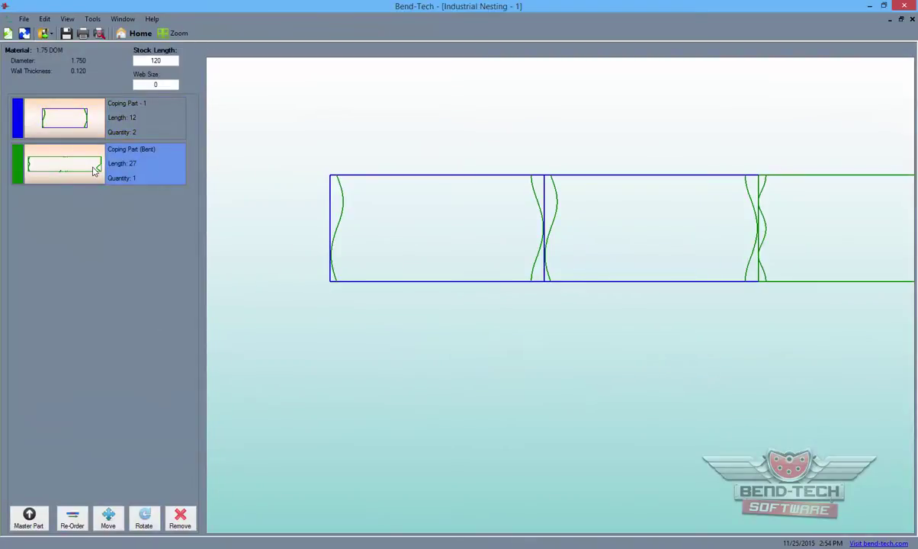
scroll(486, 316, "down", 2)
scroll(385, 364, "down", 3)
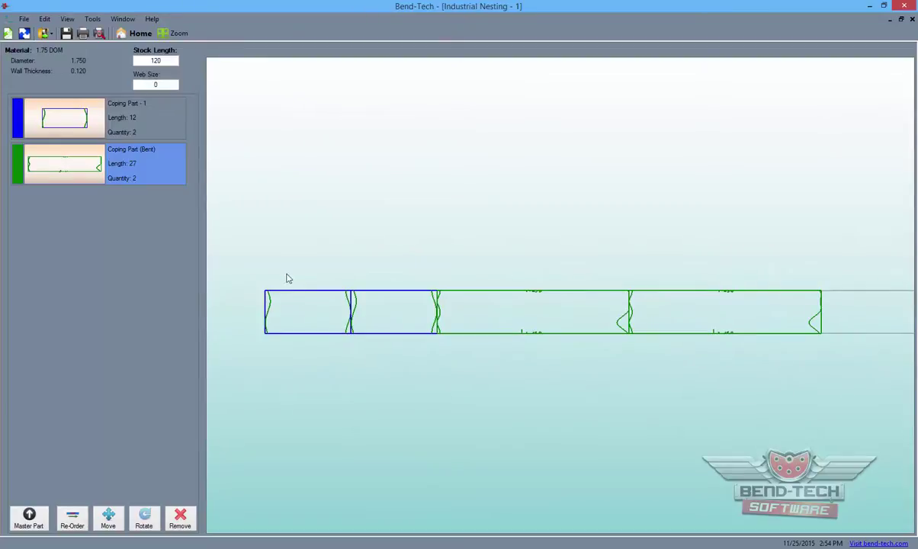
Step: Rotate both green bent coping parts on the 120 stock
left_click(146, 519)
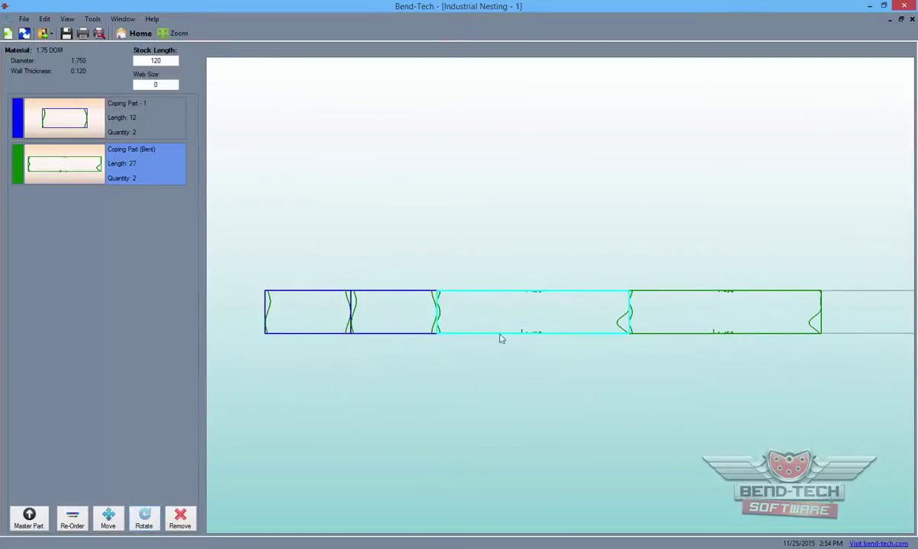
left_click(515, 311)
left_click(748, 317)
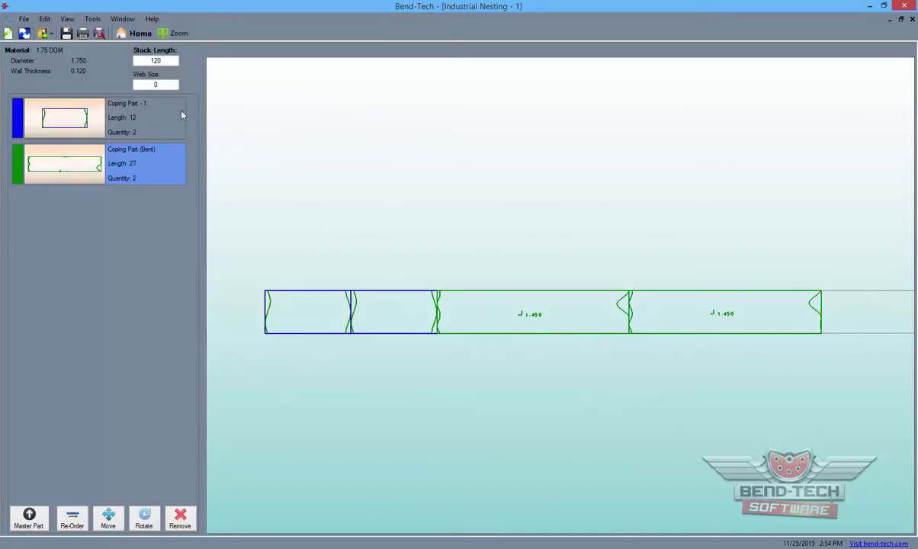
Step: Show the File > Export formats for the nest, with Data (.dxf) highlighted
left_click(24, 19)
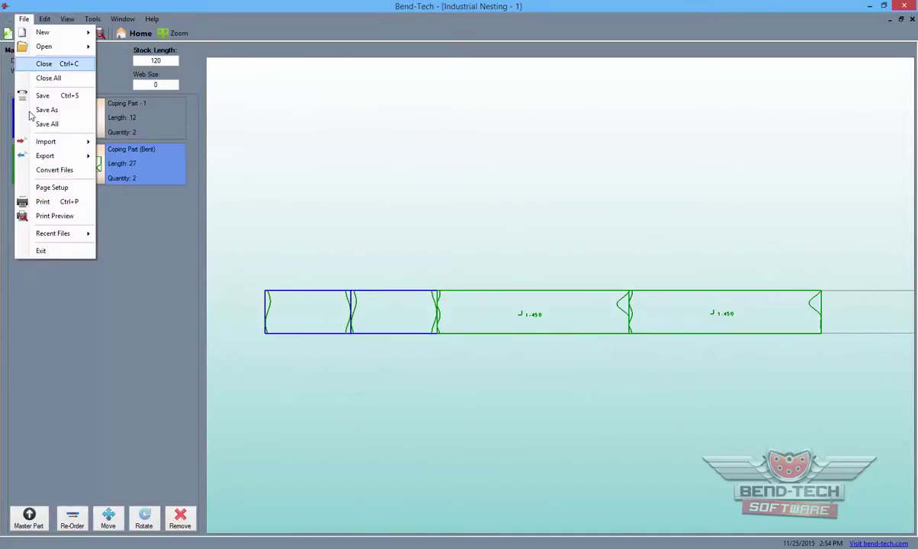
mouse_move(46, 156)
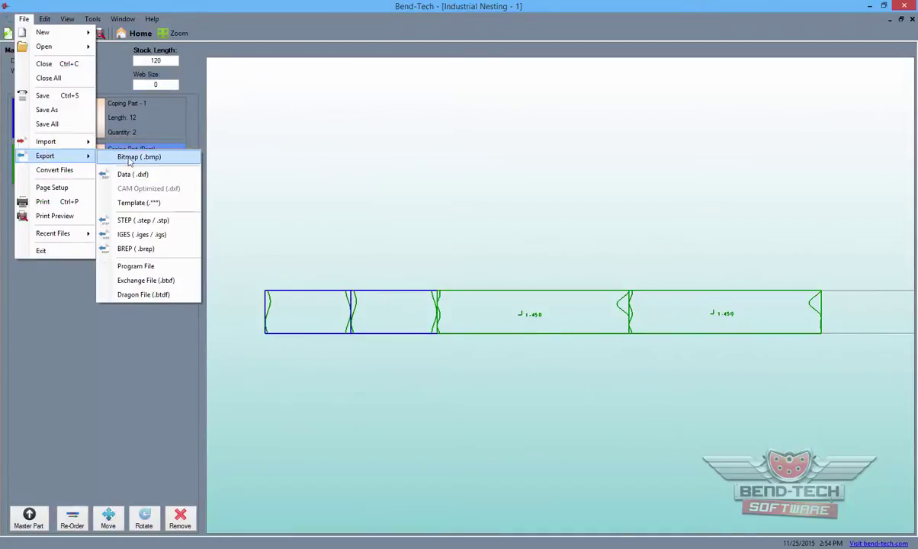